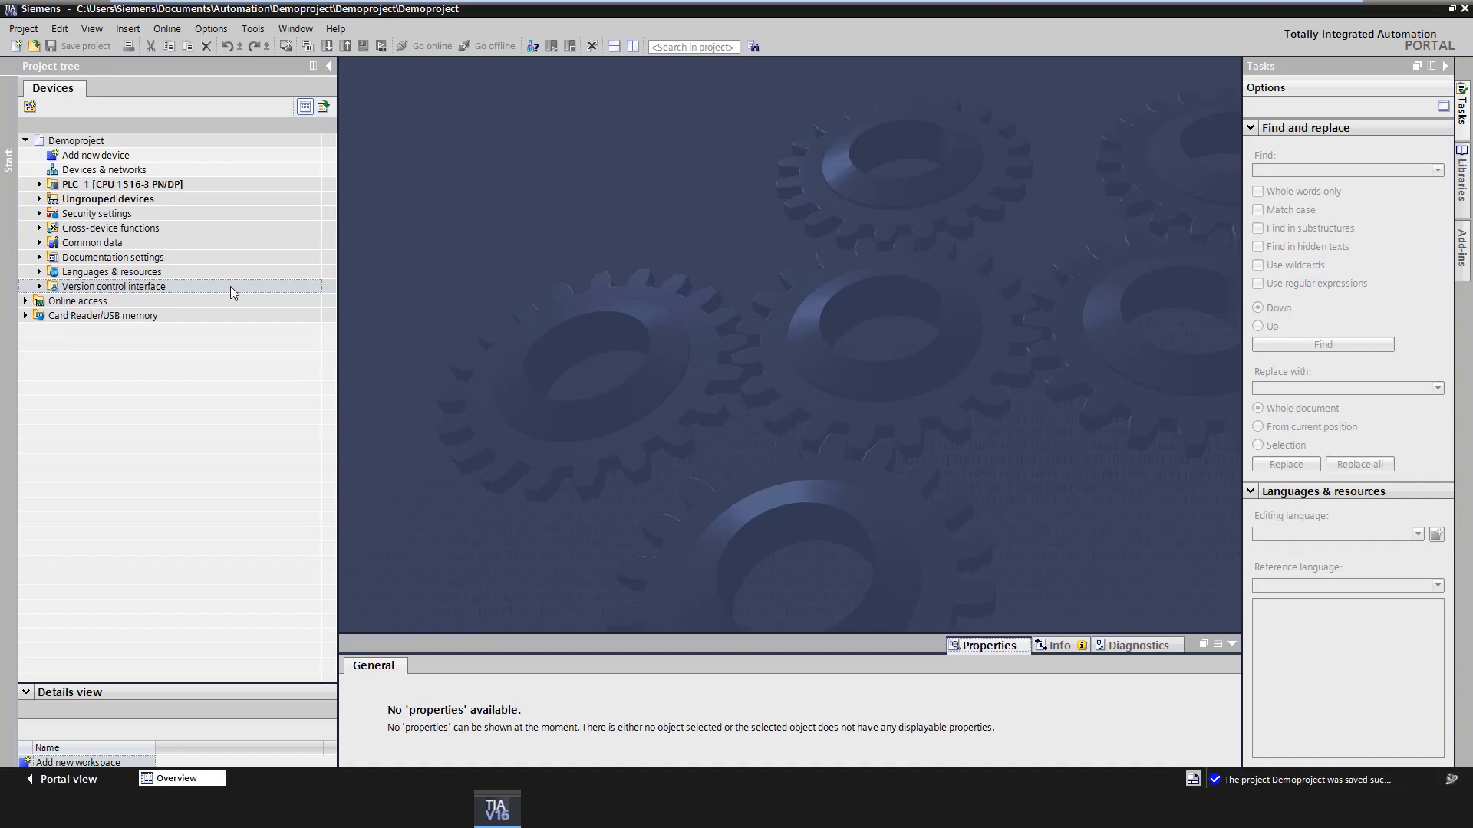
# Step: Add a new workspace under the project's version control interface and open it in the workspace editor
pyautogui.doubleClick(232, 288)
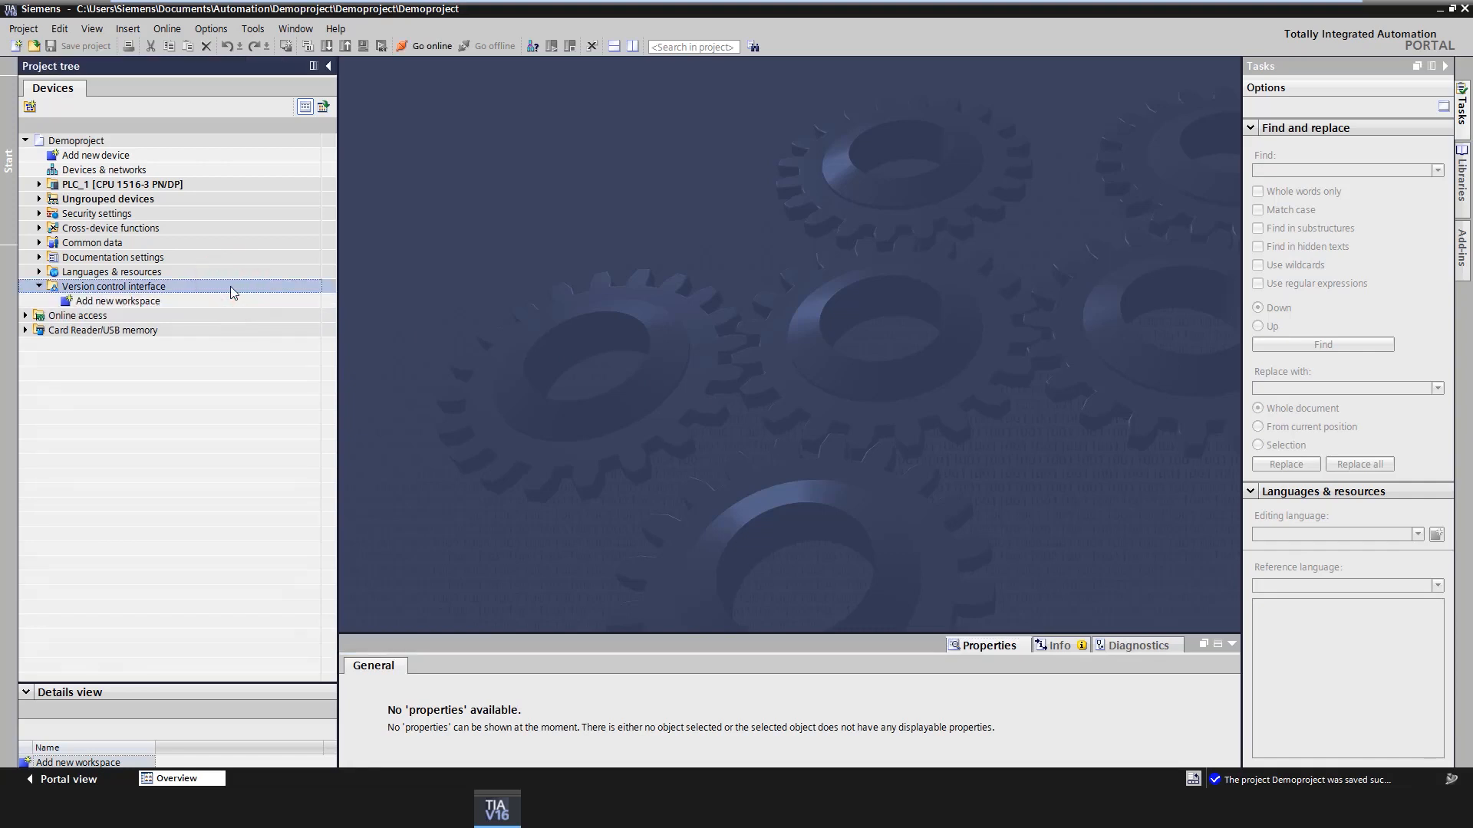
pyautogui.doubleClick(222, 298)
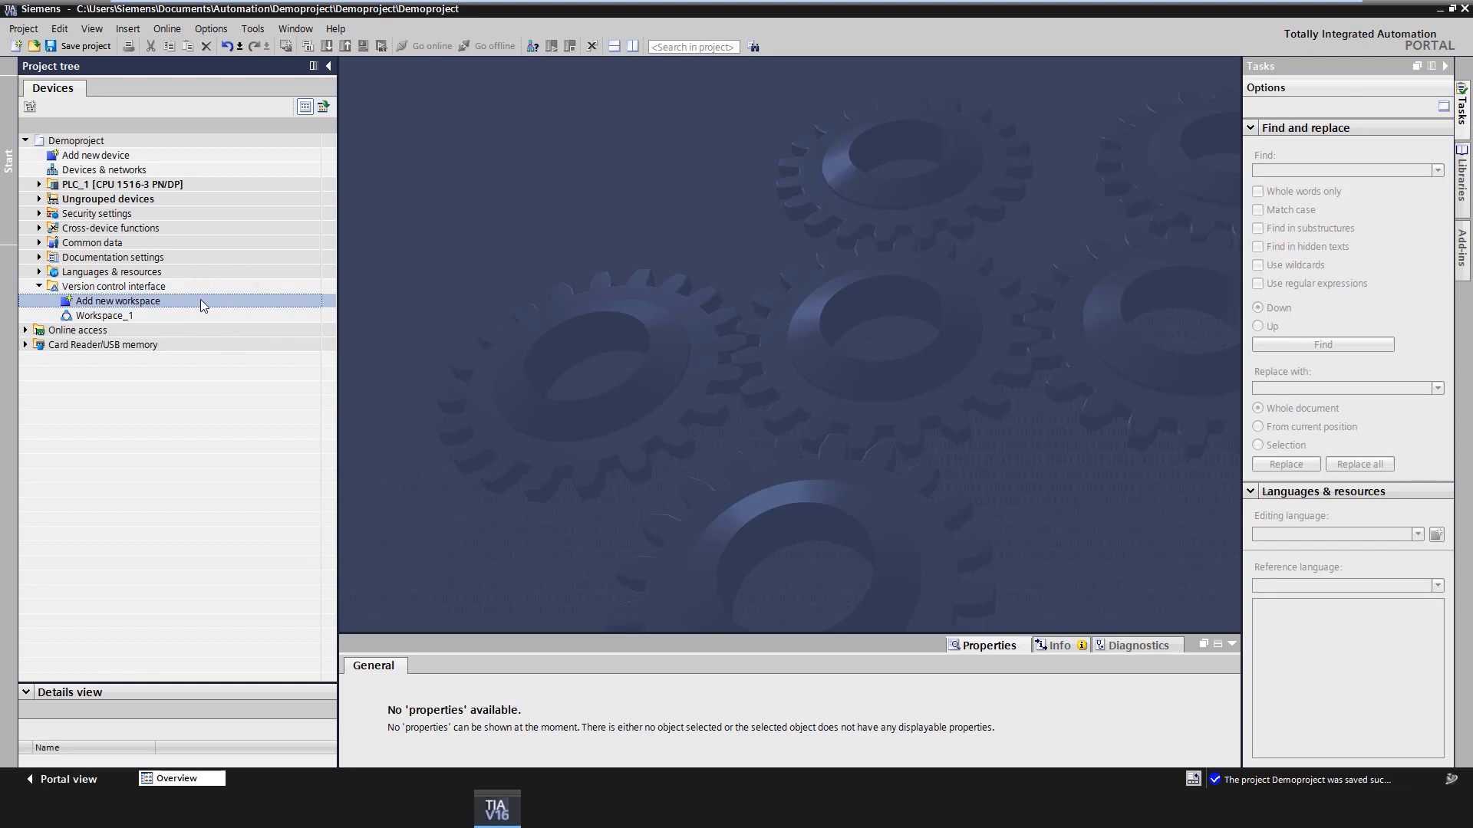
pyautogui.doubleClick(158, 318)
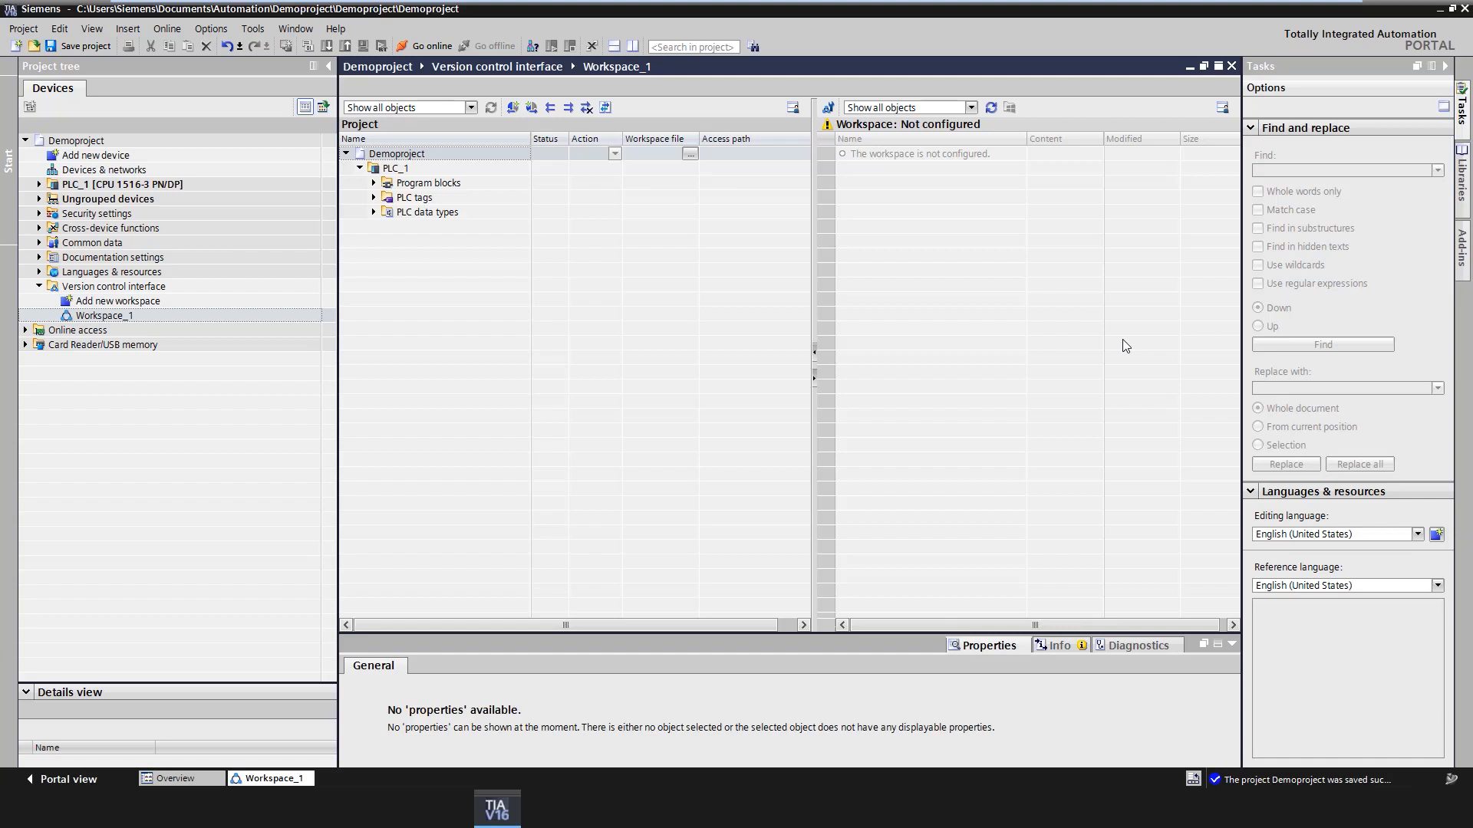
# Step: Configure the workspace with the path C:\Users\Siemens\Desktop\Workspace\ and leave the version control add-in empty
pyautogui.click(829, 108)
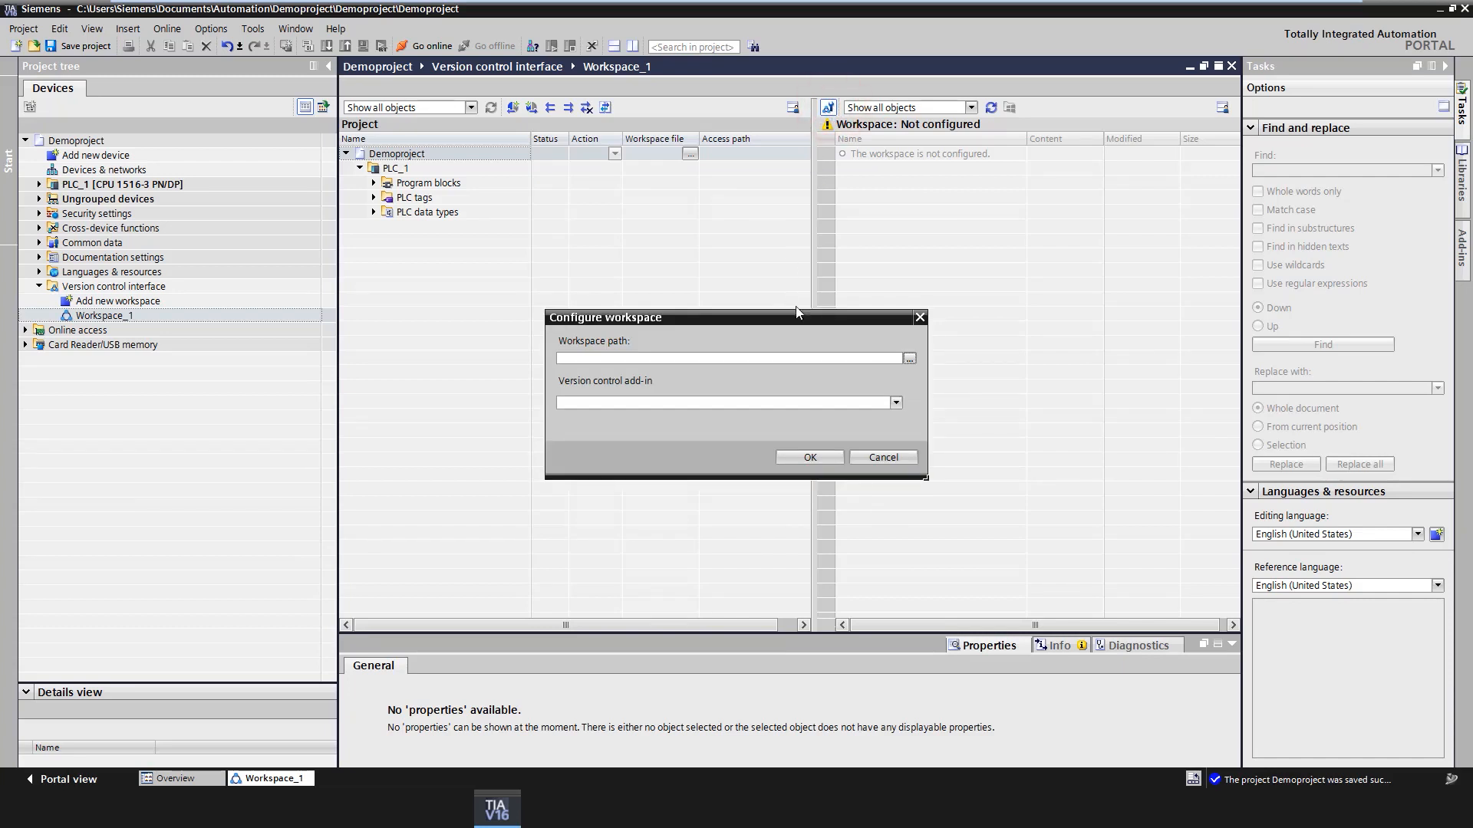
pyautogui.click(909, 359)
pyautogui.scroll(-1, 736, 429)
pyautogui.click(672, 468)
pyautogui.click(758, 522)
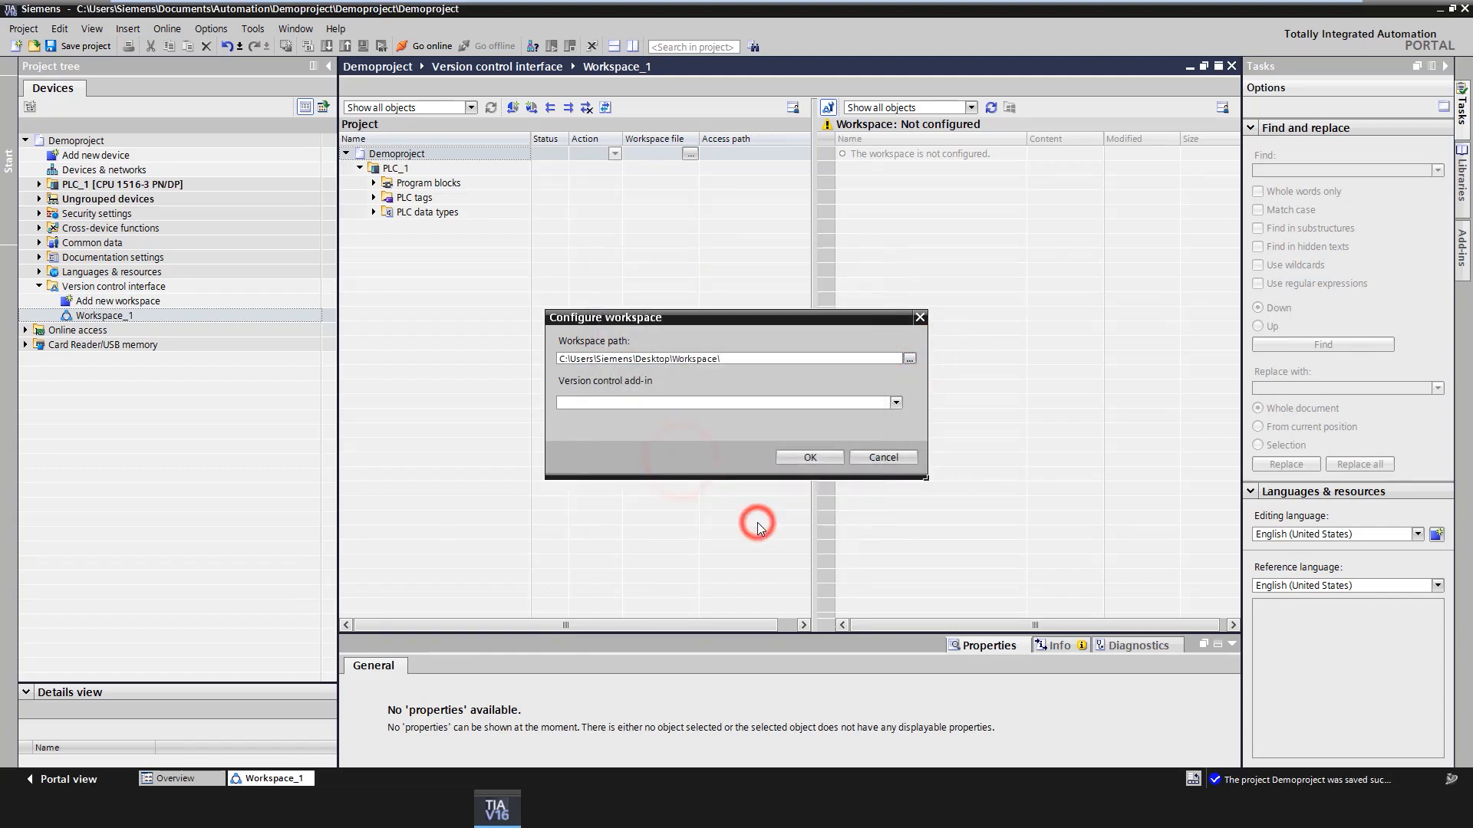
pyautogui.click(895, 404)
pyautogui.click(895, 404)
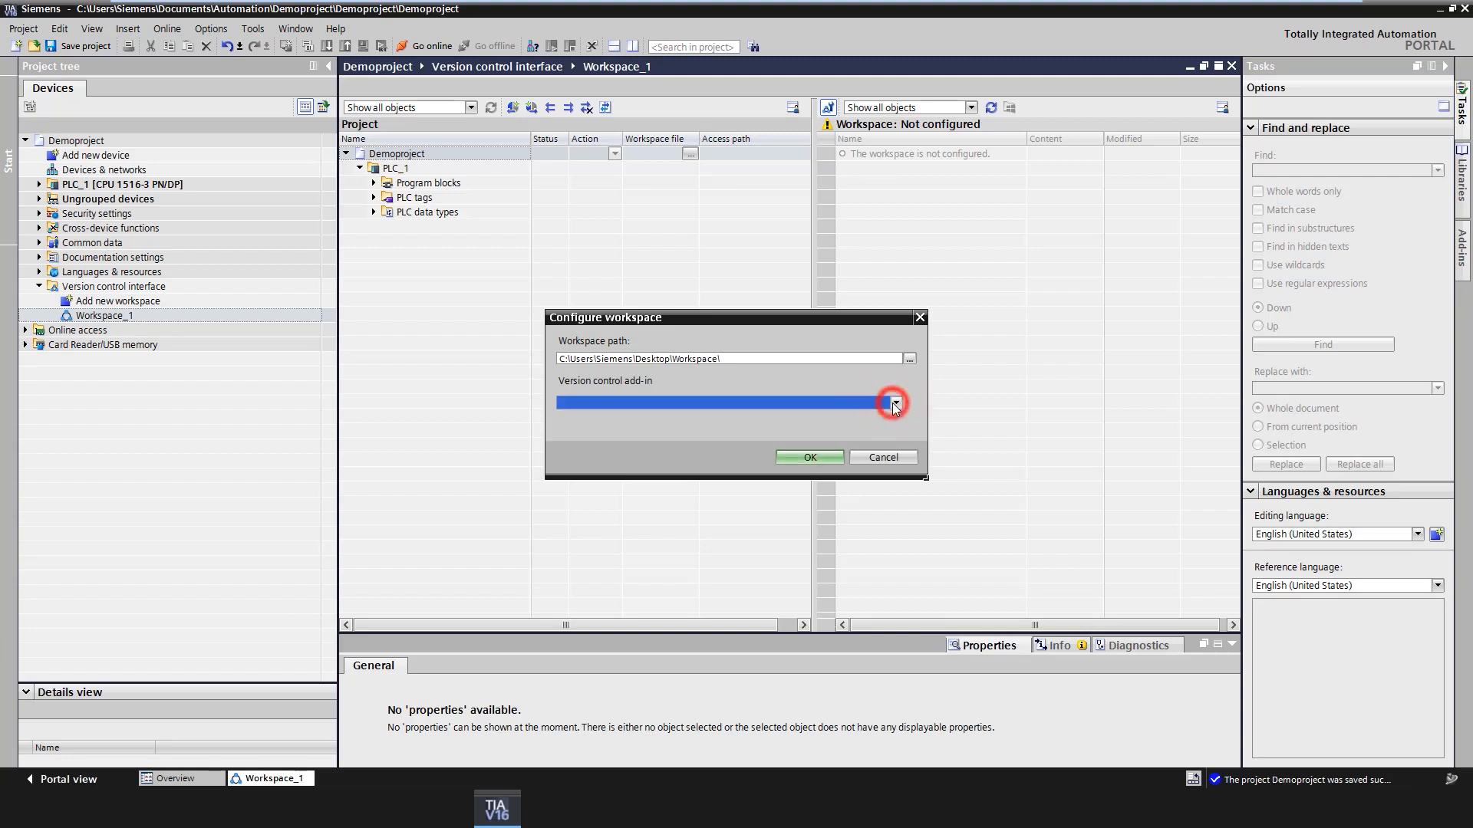
pyautogui.click(815, 459)
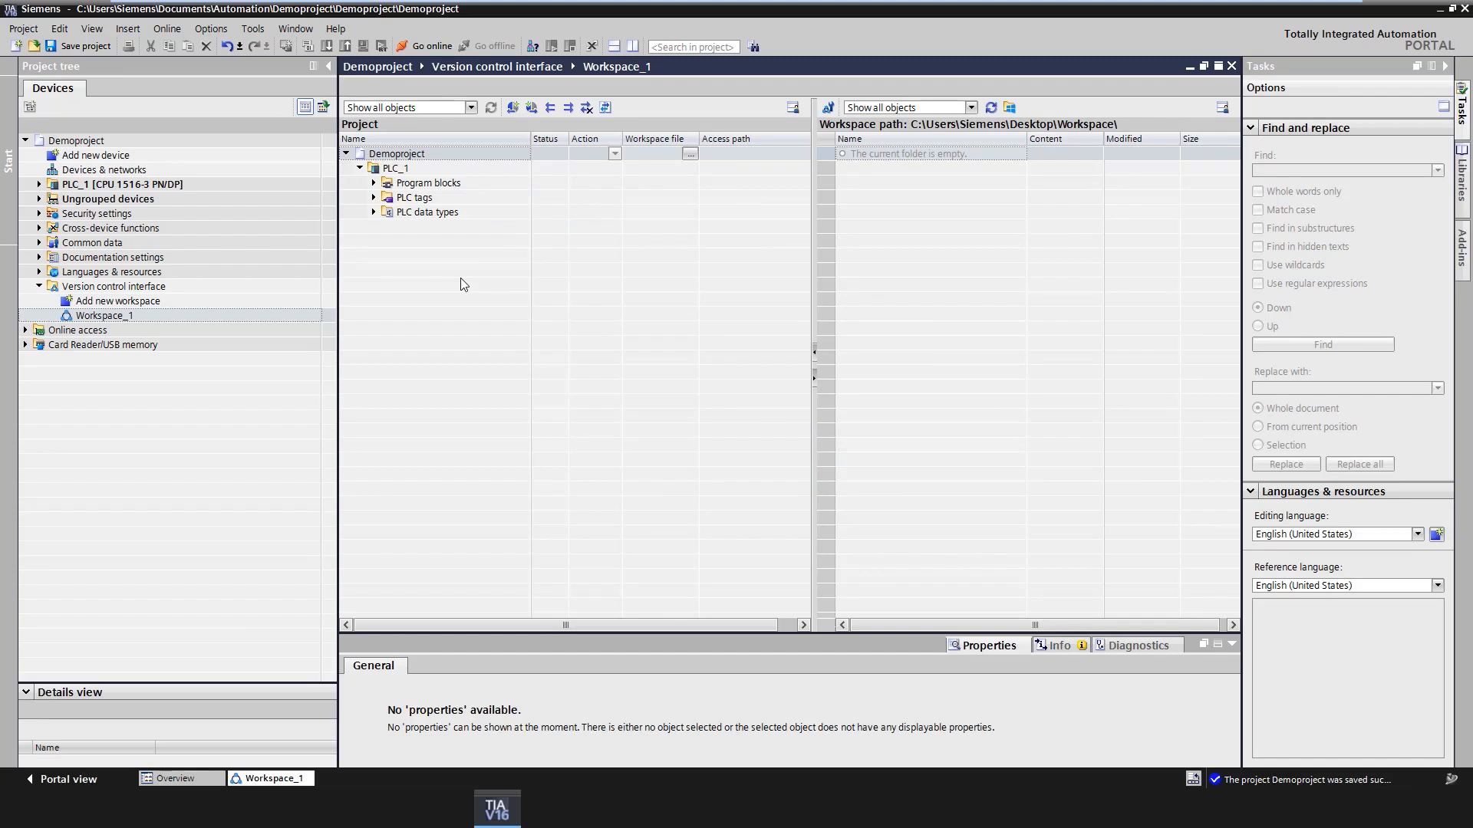
# Step: Export the whole PLC_1 from the project into the workspace folder
pyautogui.moveTo(386, 163); pyautogui.dragTo(886, 171)
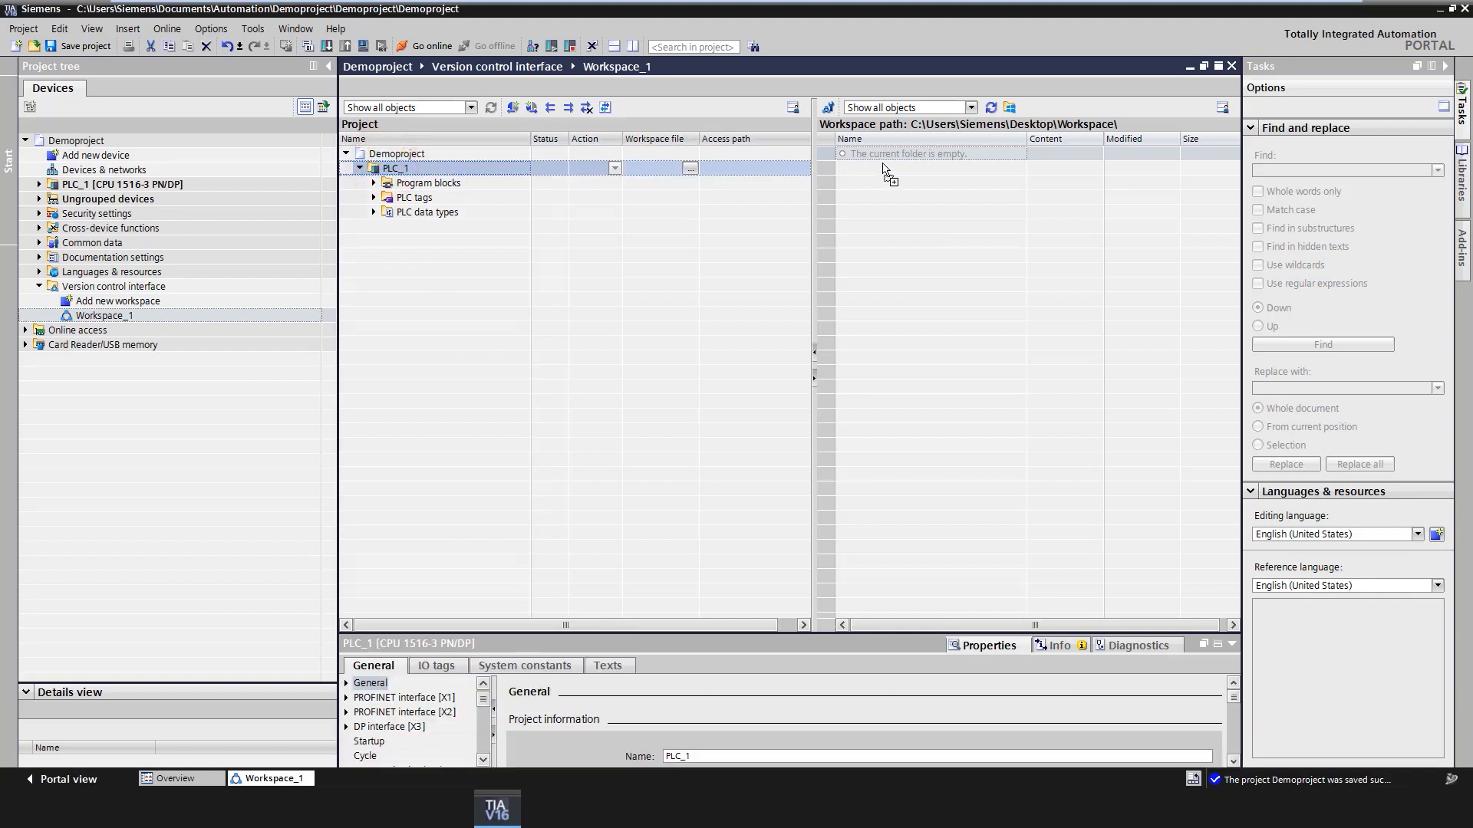
pyautogui.click(829, 427)
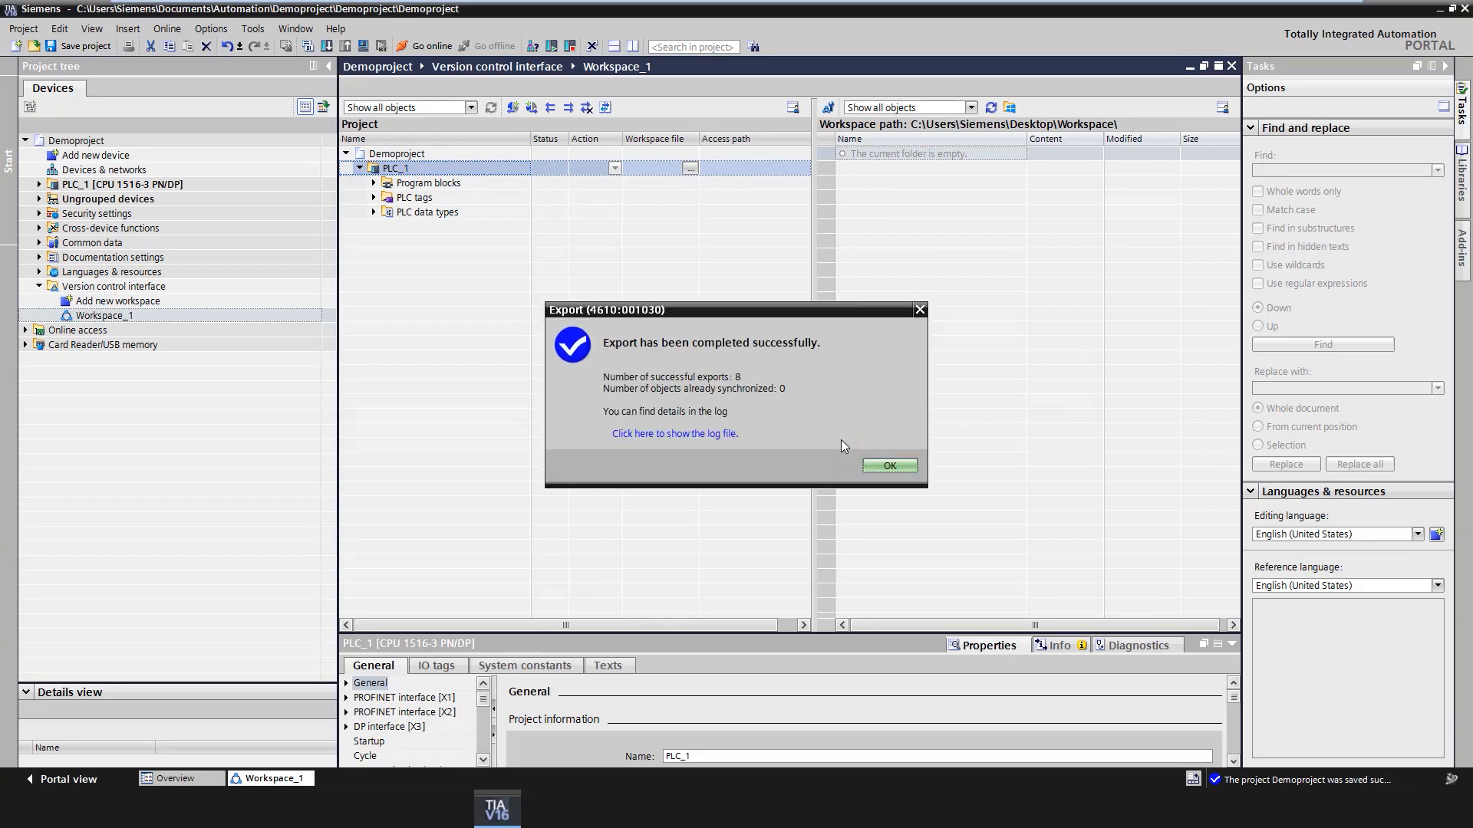
pyautogui.click(883, 462)
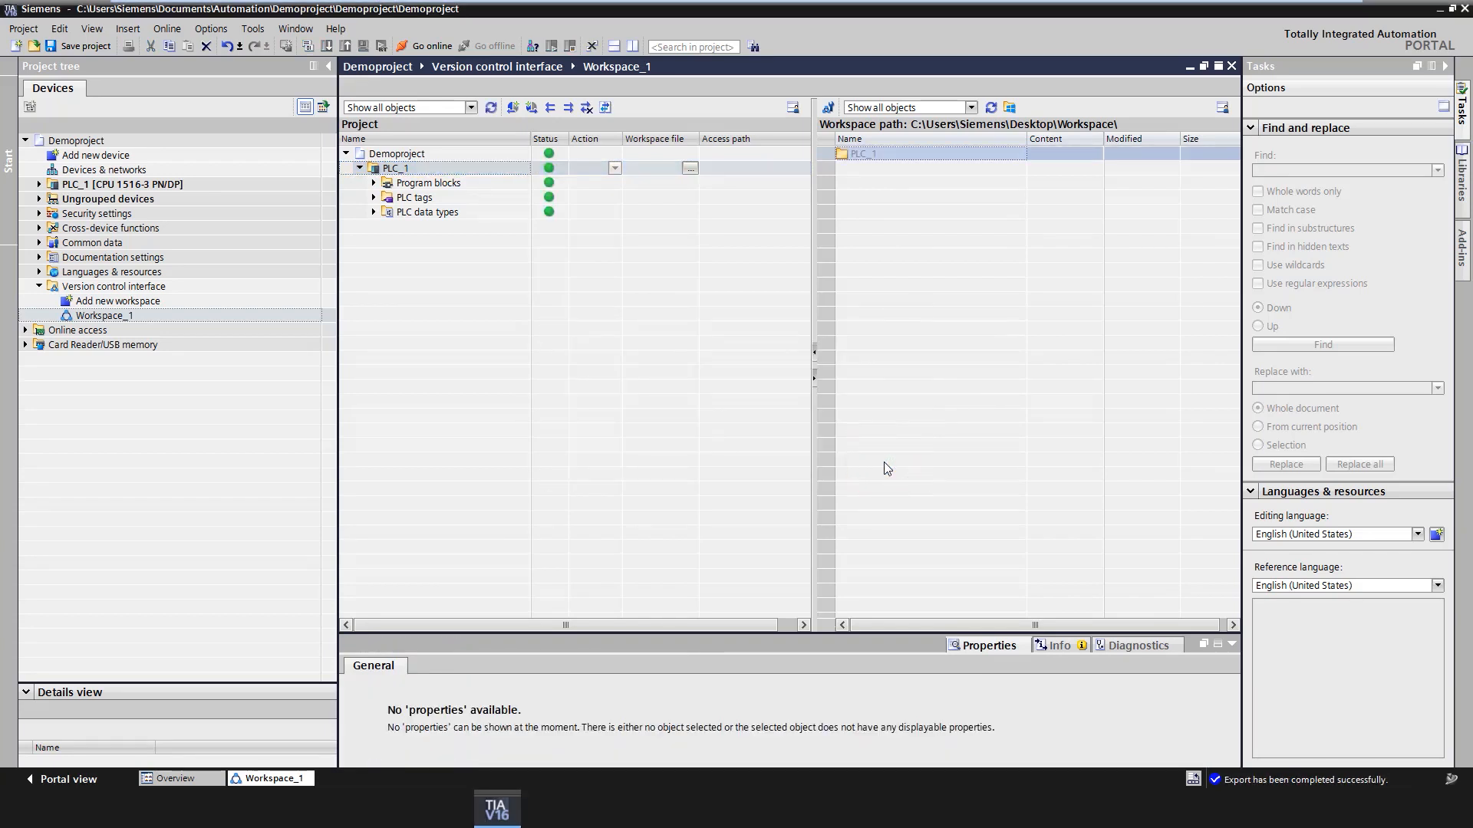
# Step: Examine the exported program block files in the desktop Workspace folder, then return to TIA Portal and check the object statuses
pyautogui.click(1439, 9)
pyautogui.doubleClick(703, 319)
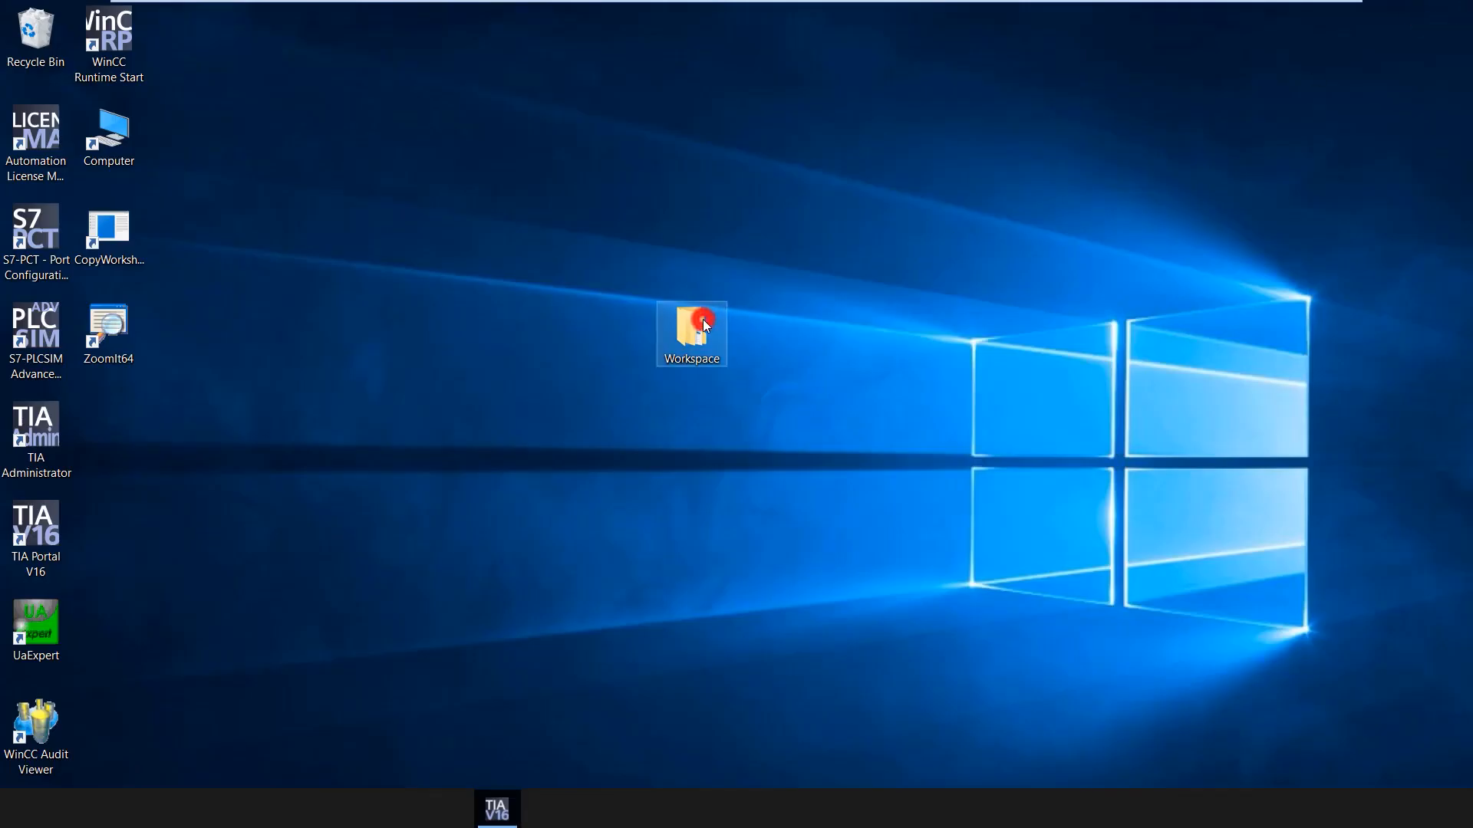
pyautogui.doubleClick(544, 233)
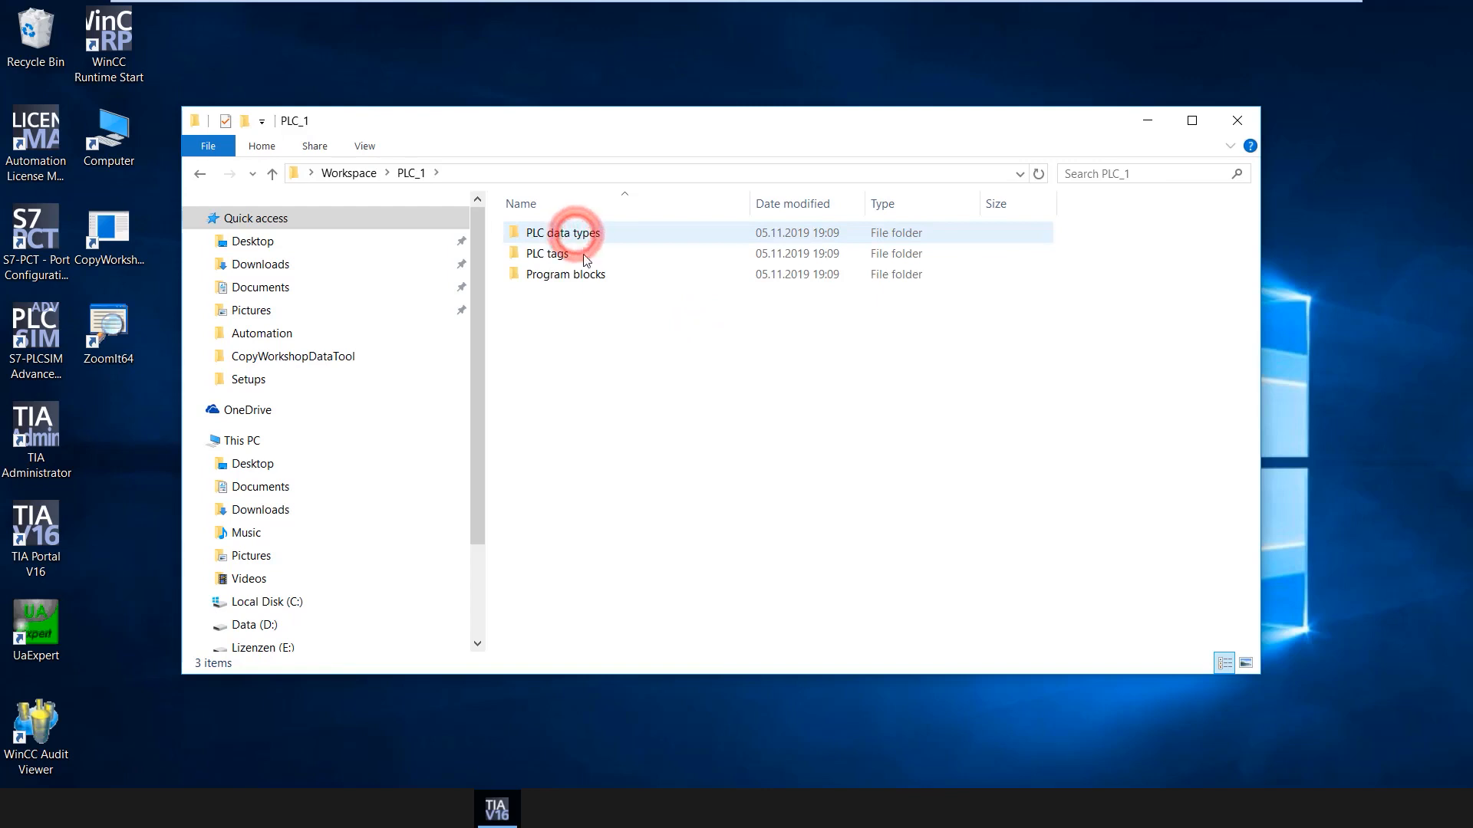
pyautogui.doubleClick(559, 274)
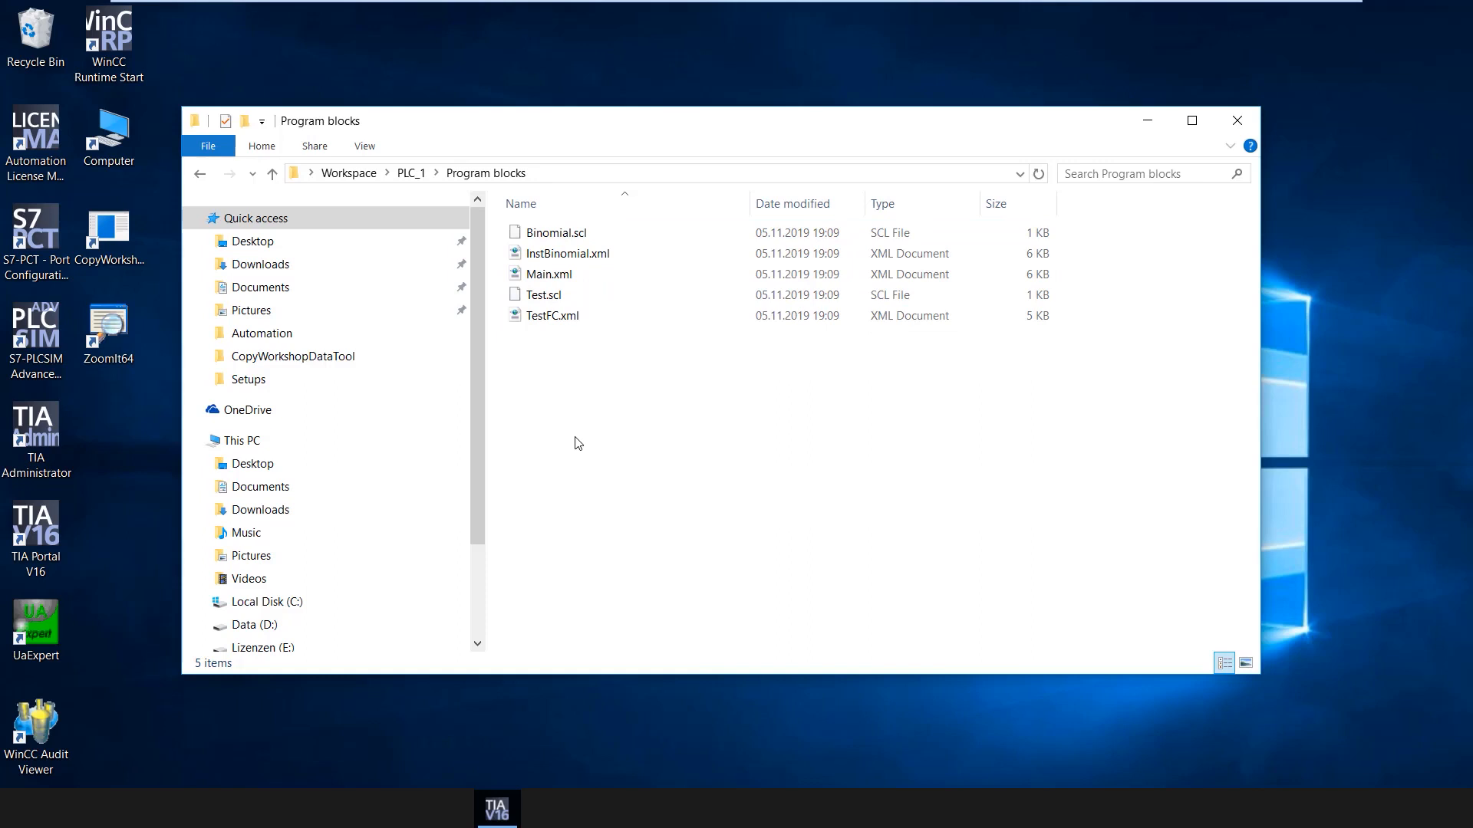
pyautogui.click(497, 810)
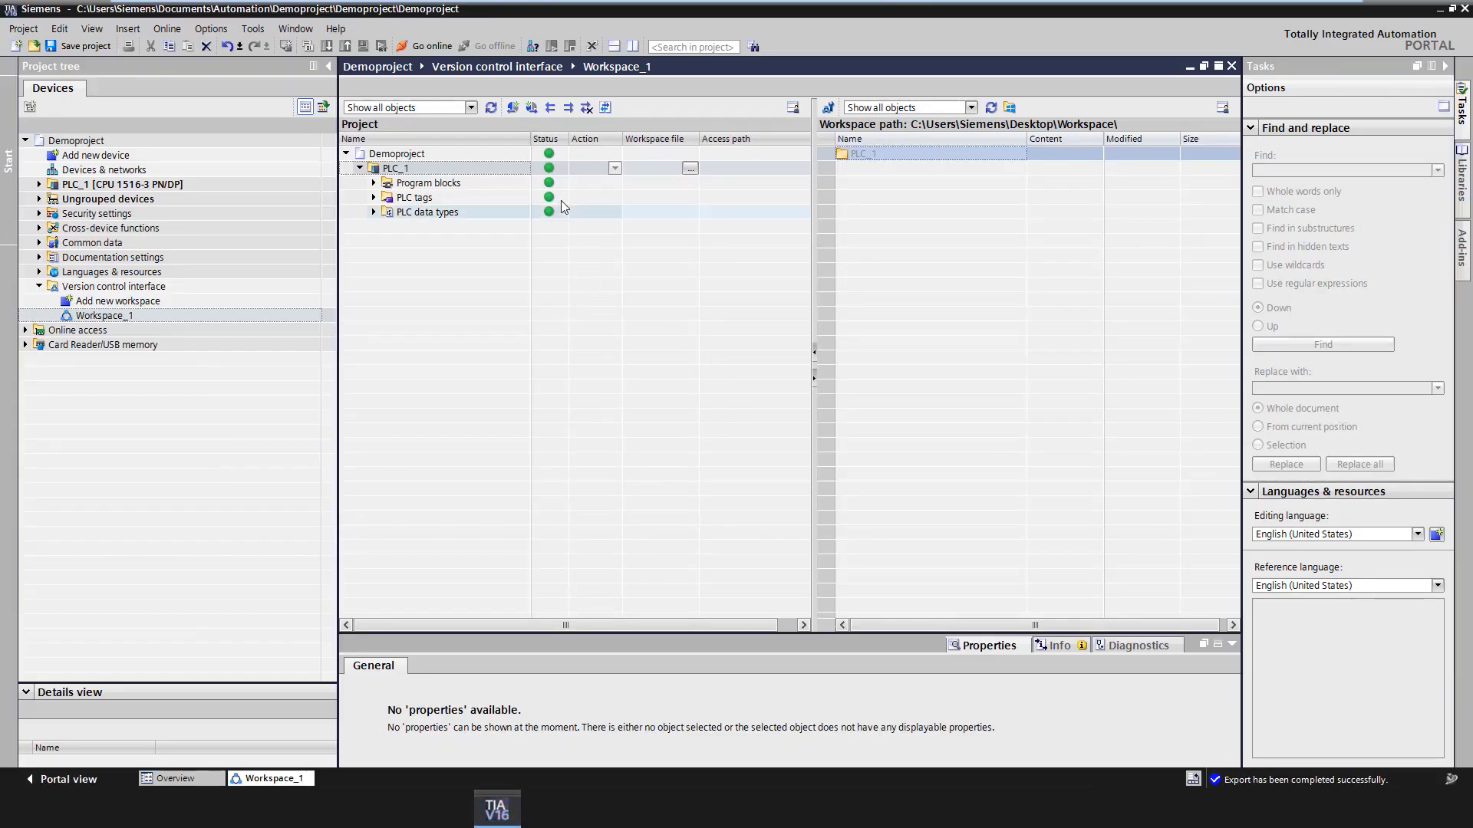
pyautogui.click(554, 200)
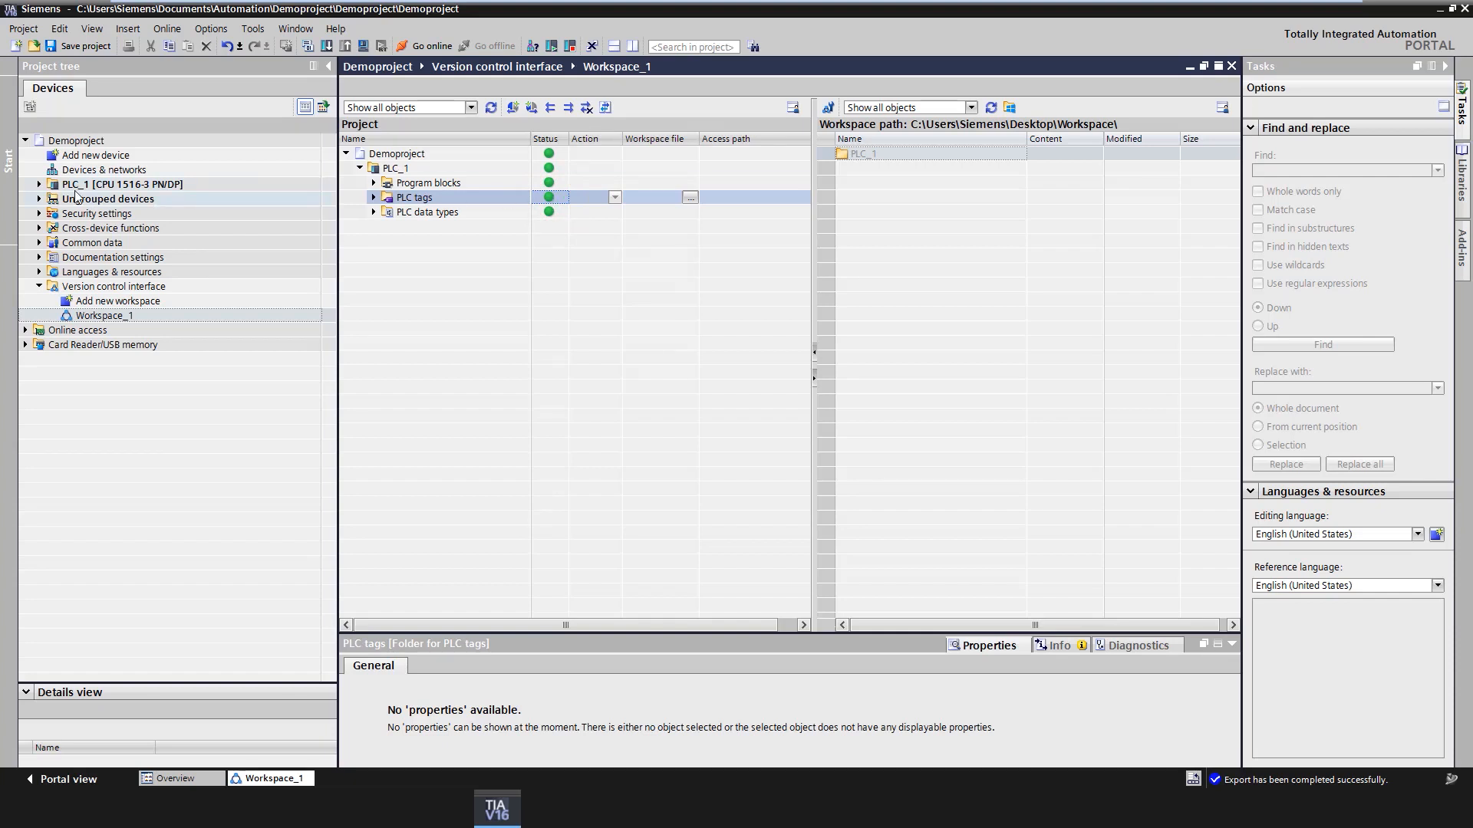
# Step: In Network 1 of the TestFC block of PLC_1, insert an assignment with operand out and input true
pyautogui.click(39, 184)
pyautogui.click(53, 242)
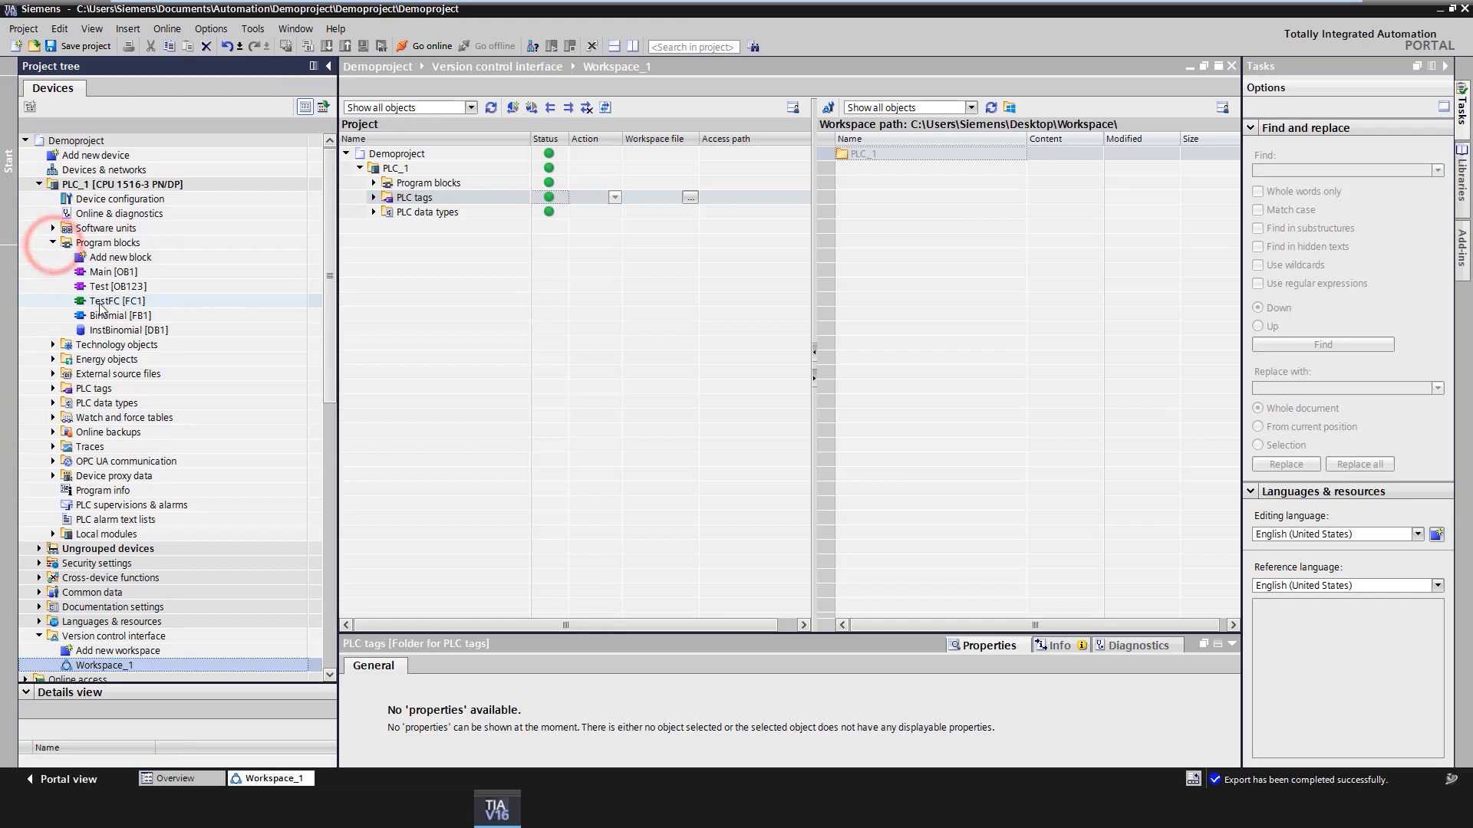
pyautogui.doubleClick(86, 301)
pyautogui.click(509, 266)
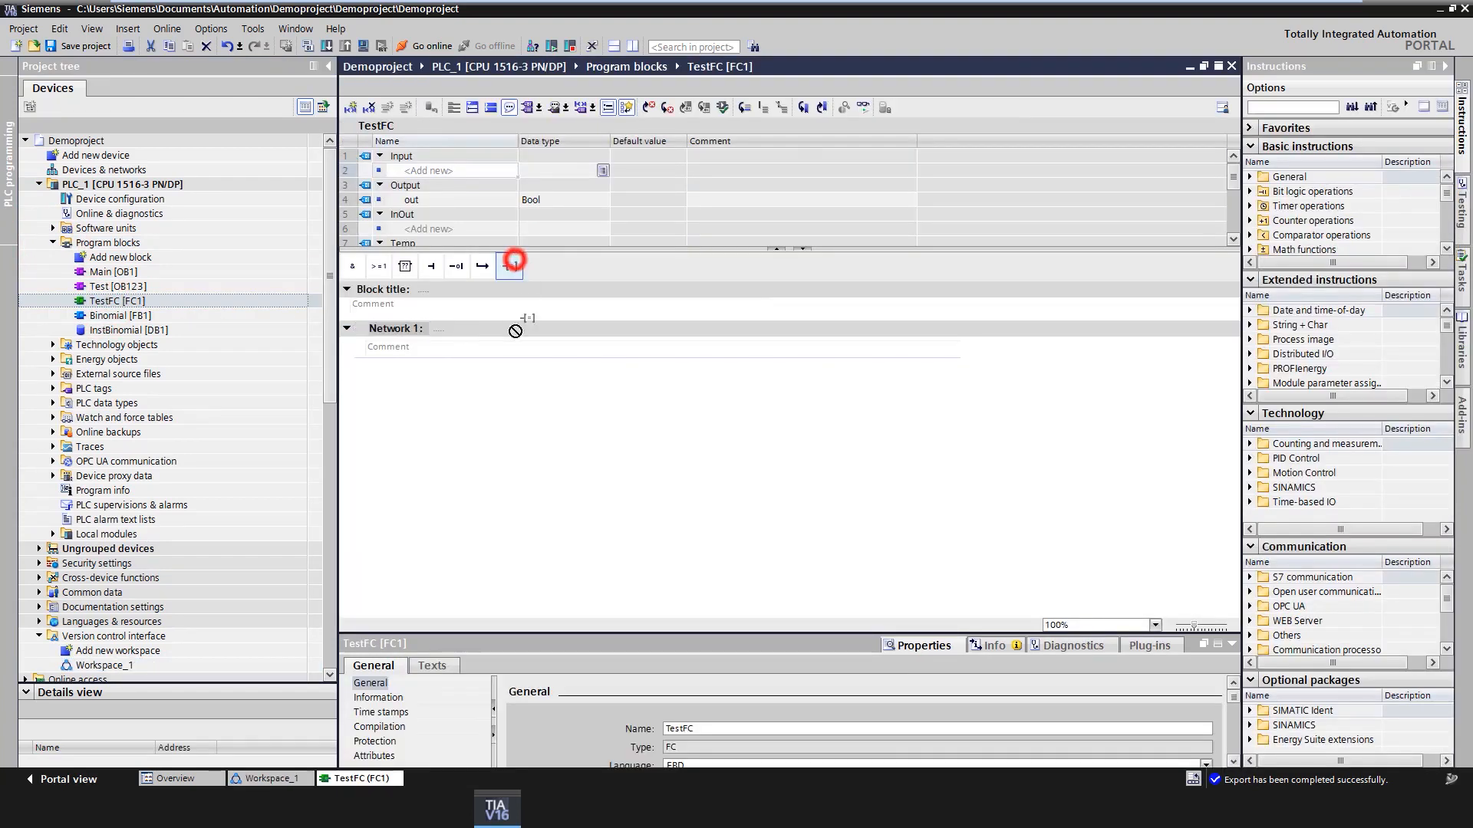
pyautogui.click(495, 377)
pyautogui.write('out')
pyautogui.press('Return')
pyautogui.click(451, 414)
pyautogui.write('true')
pyautogui.press('Return')
# Step: Set the action for the modified TestFC block in Workspace_1 to Export to workspace
pyautogui.click(258, 781)
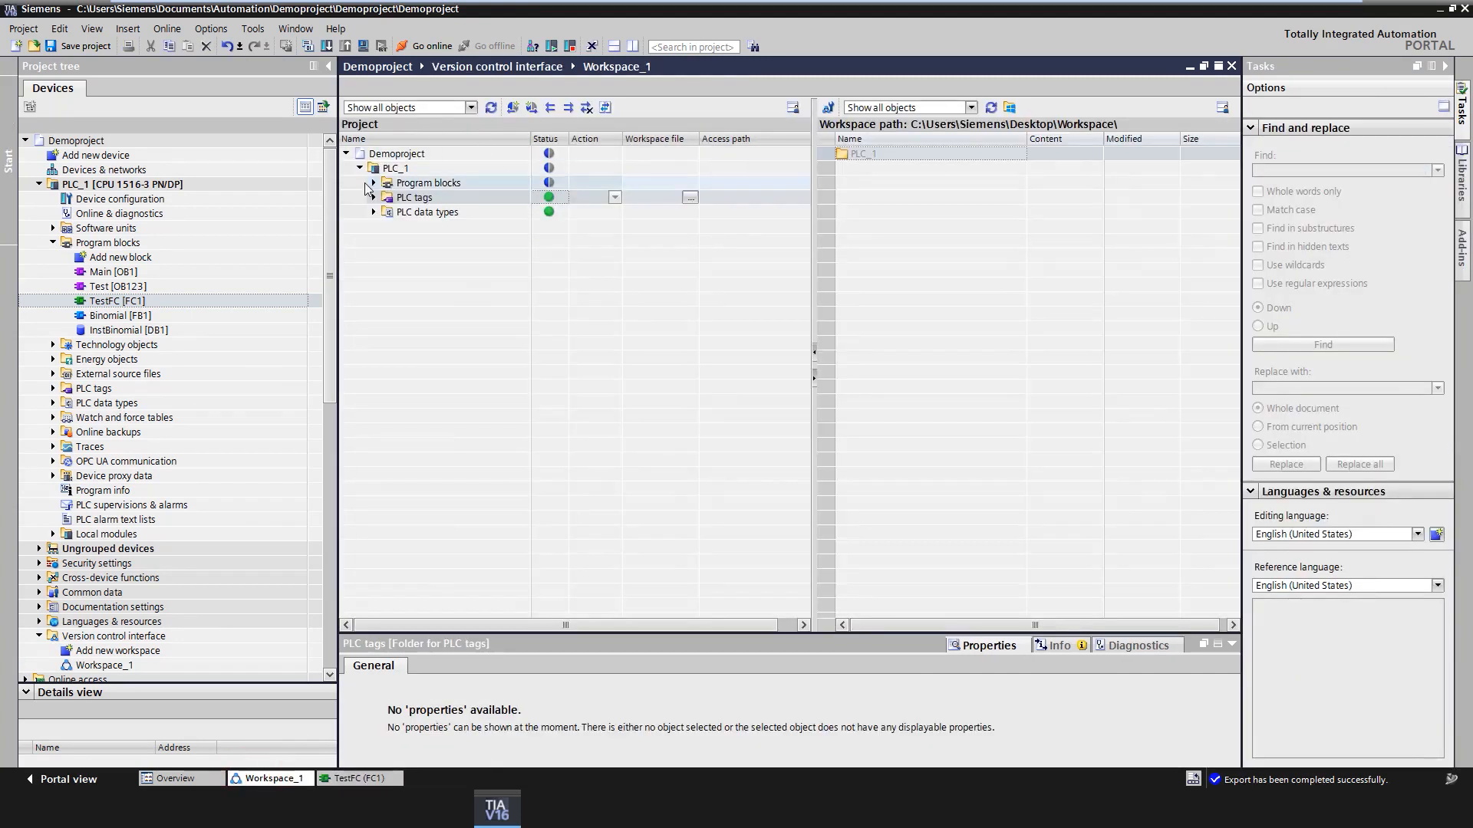
pyautogui.click(373, 182)
pyautogui.click(548, 229)
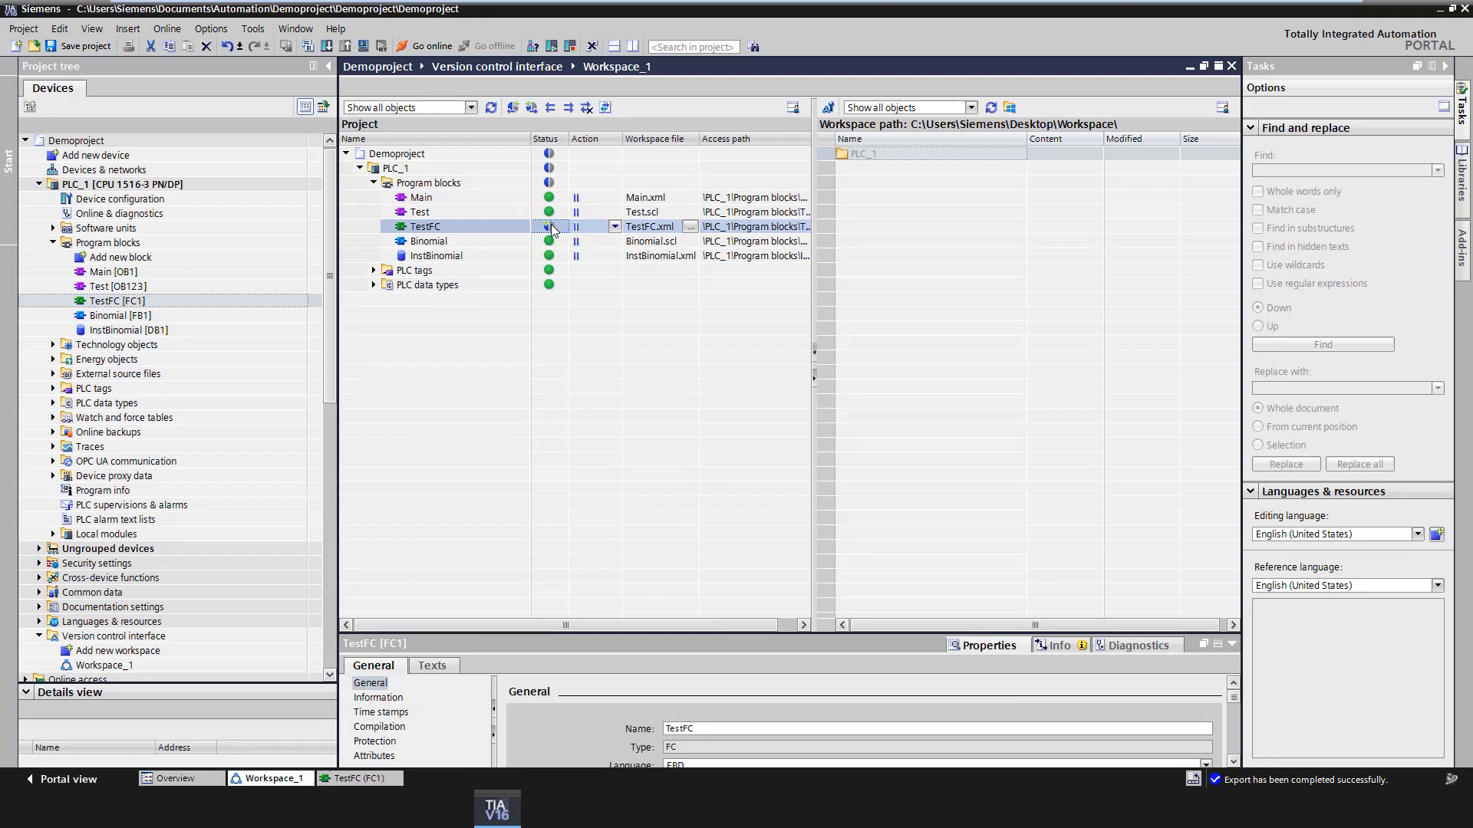
pyautogui.click(615, 227)
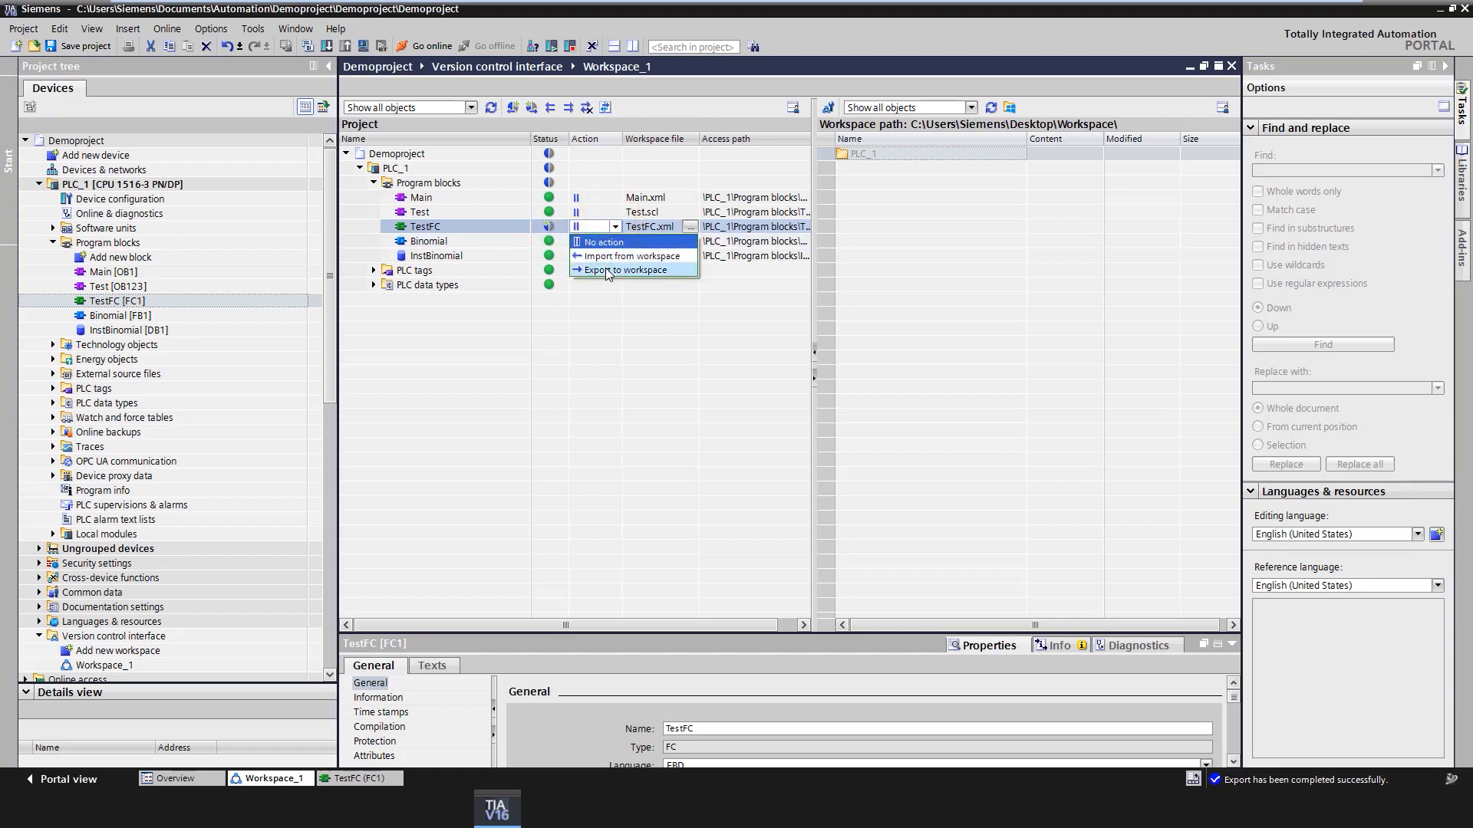
pyautogui.click(606, 270)
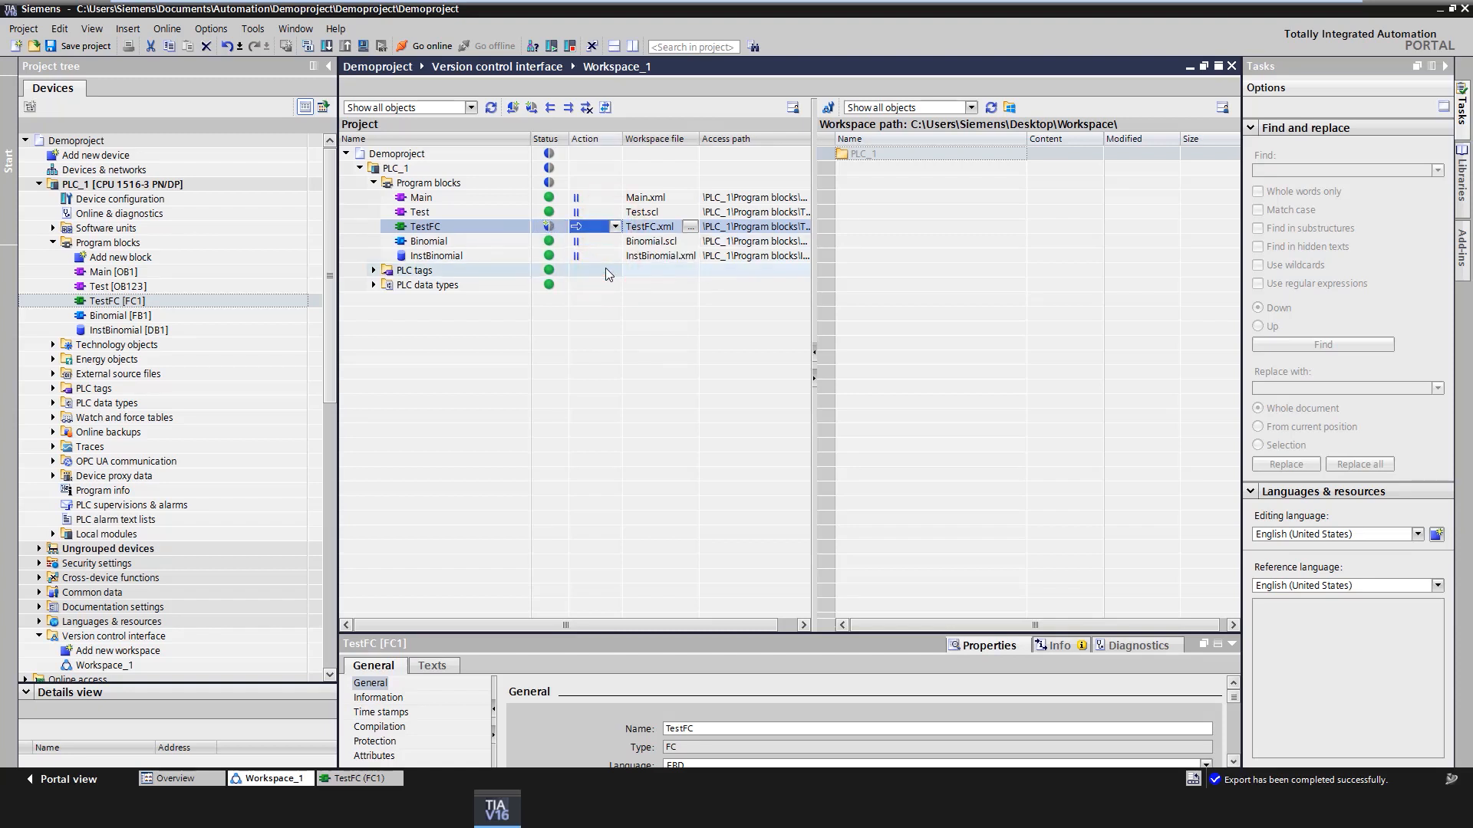
# Step: Synchronize the project with the workspace, compiling the inconsistent objects
pyautogui.click(605, 107)
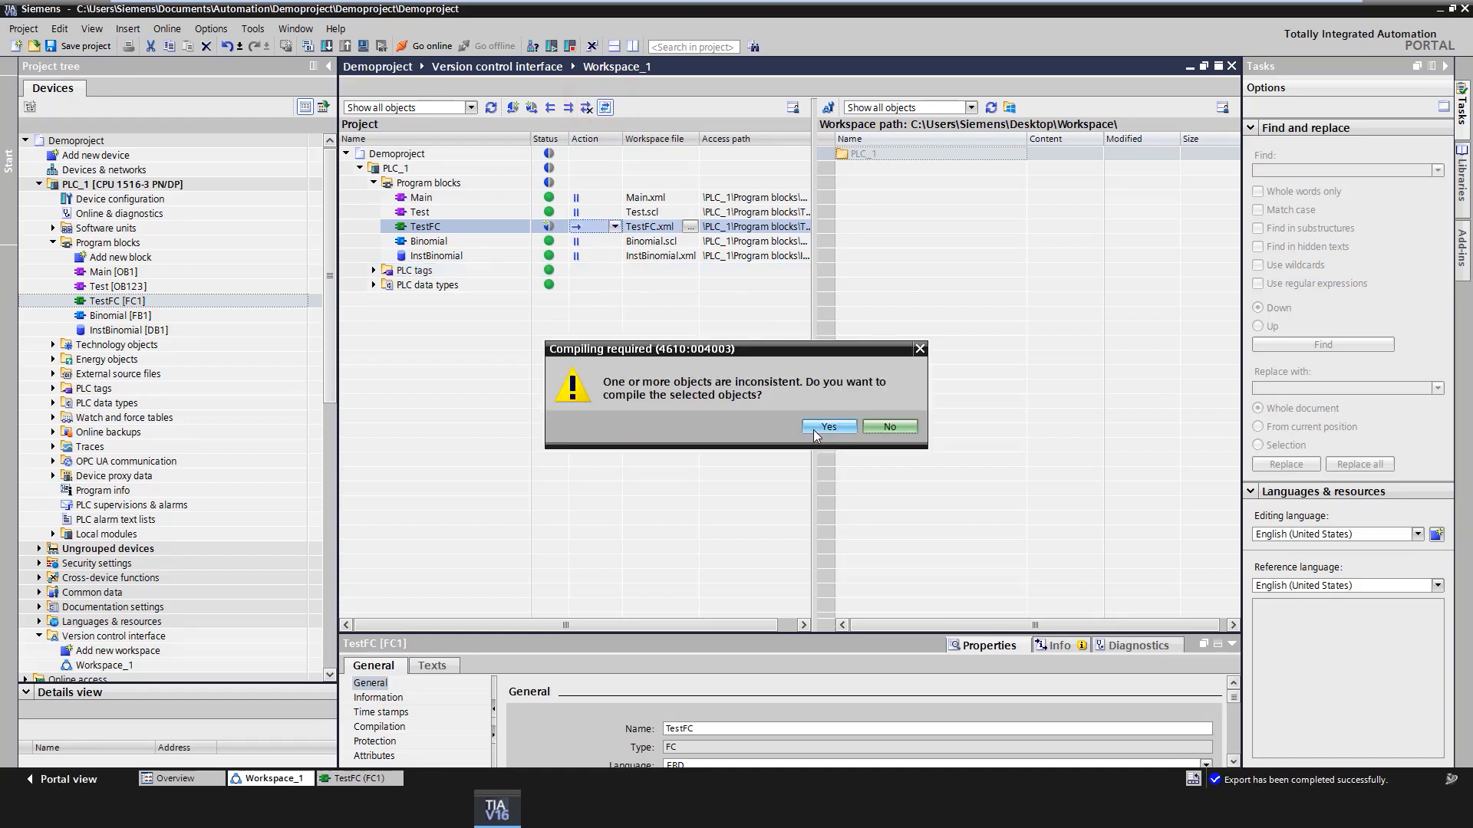
pyautogui.click(813, 428)
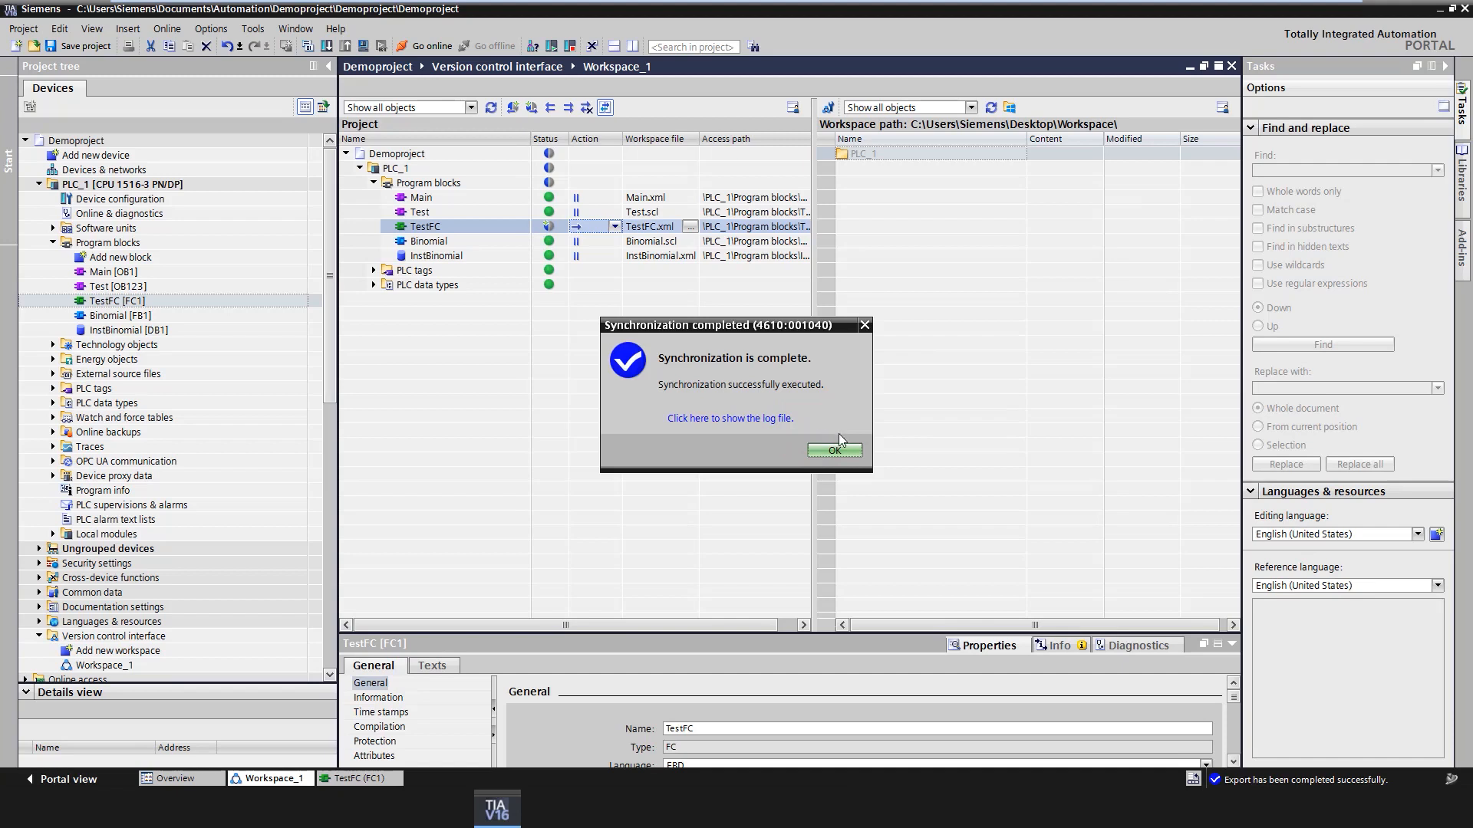
pyautogui.click(836, 451)
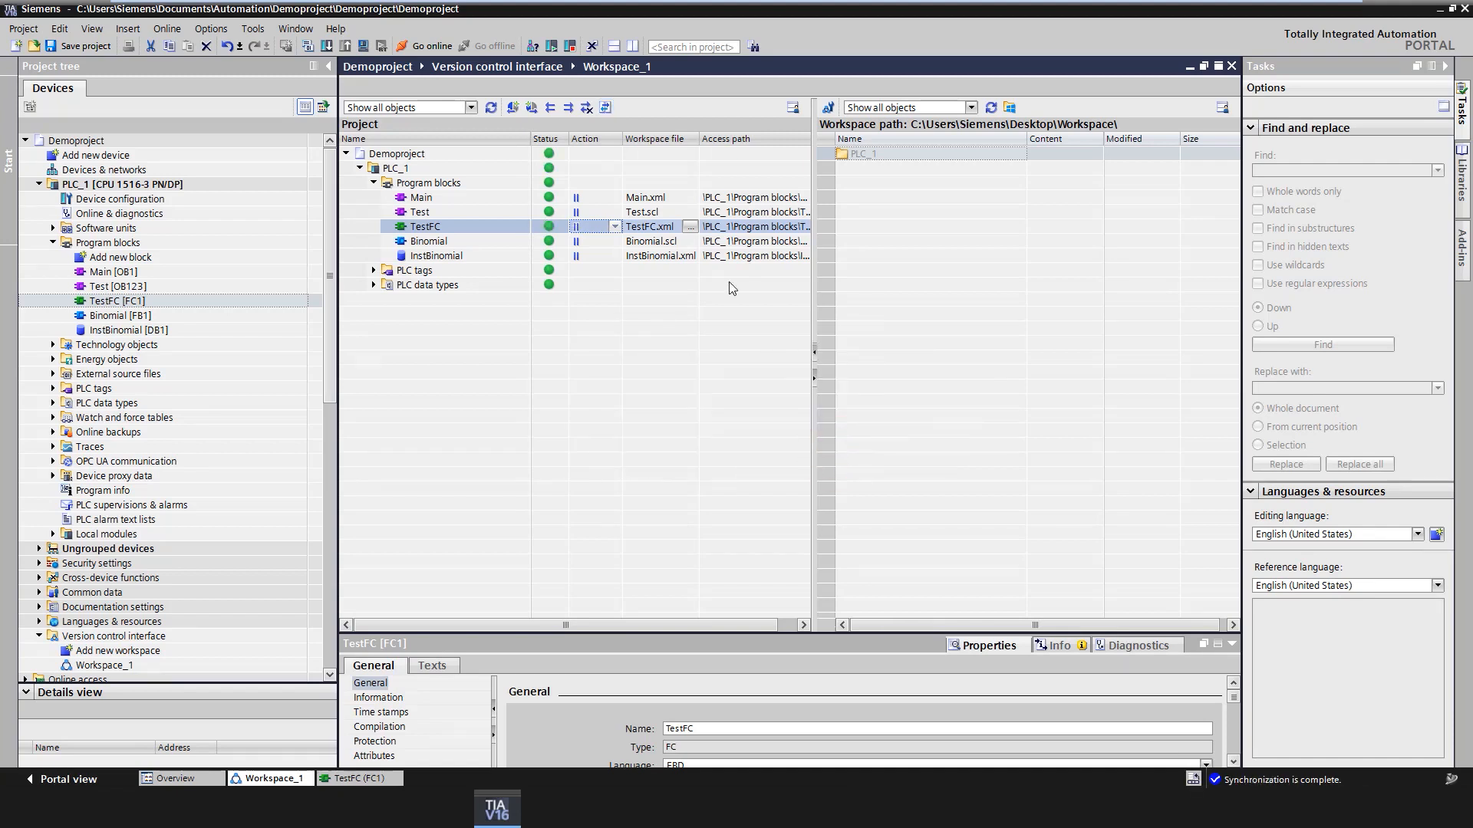
pyautogui.click(549, 228)
pyautogui.rightClick(866, 154)
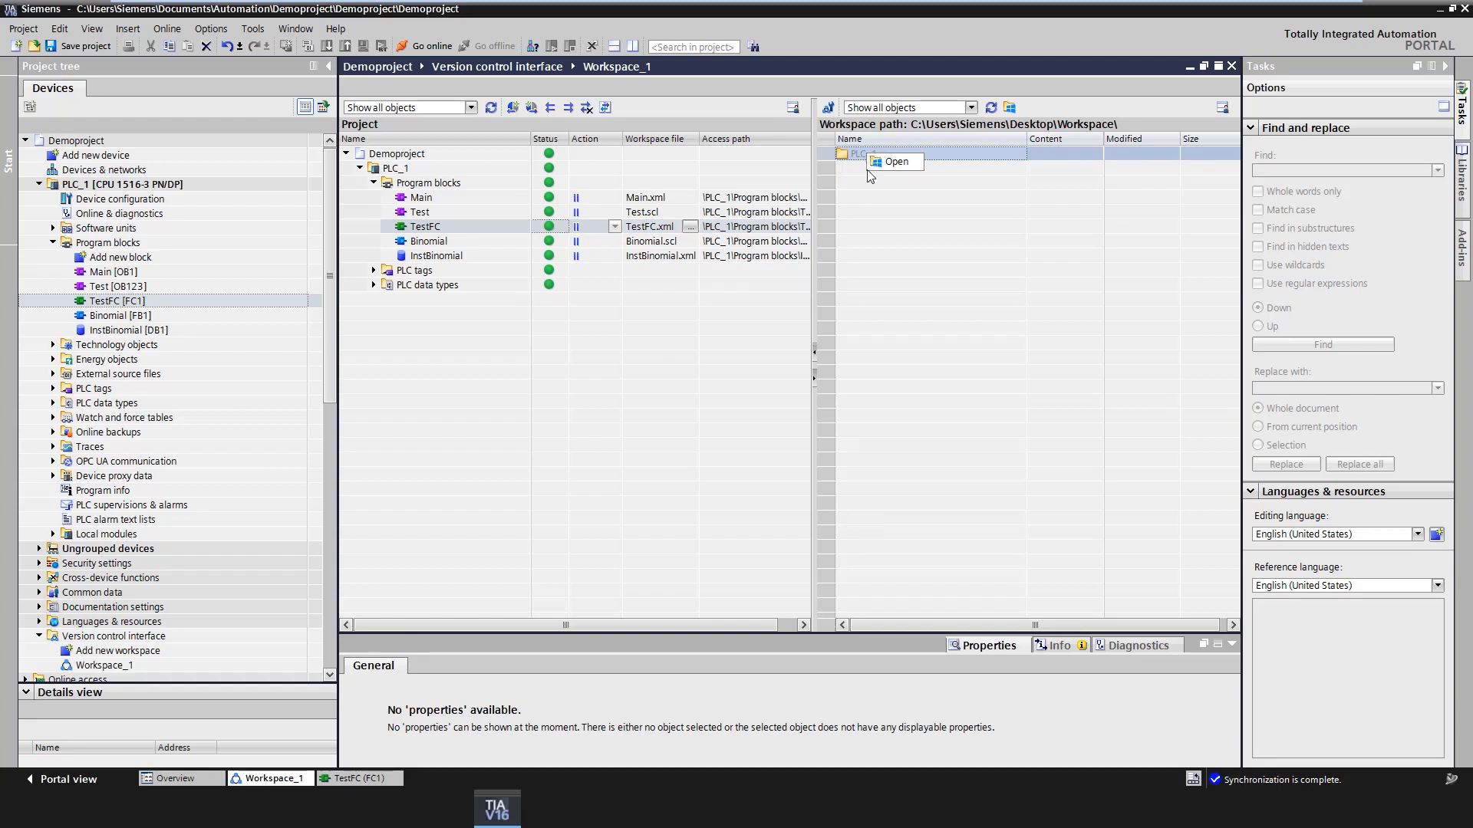
pyautogui.click(868, 236)
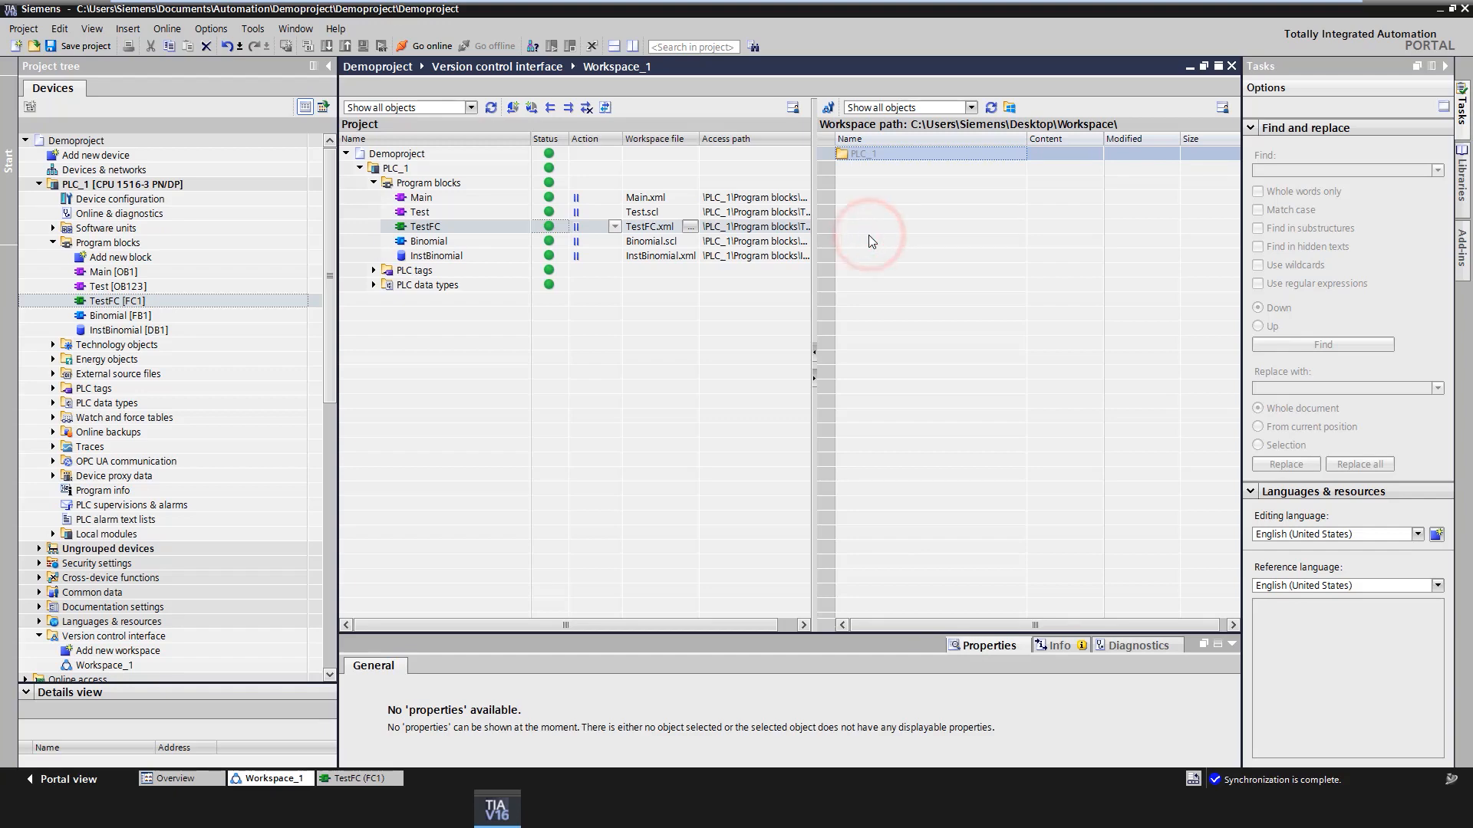